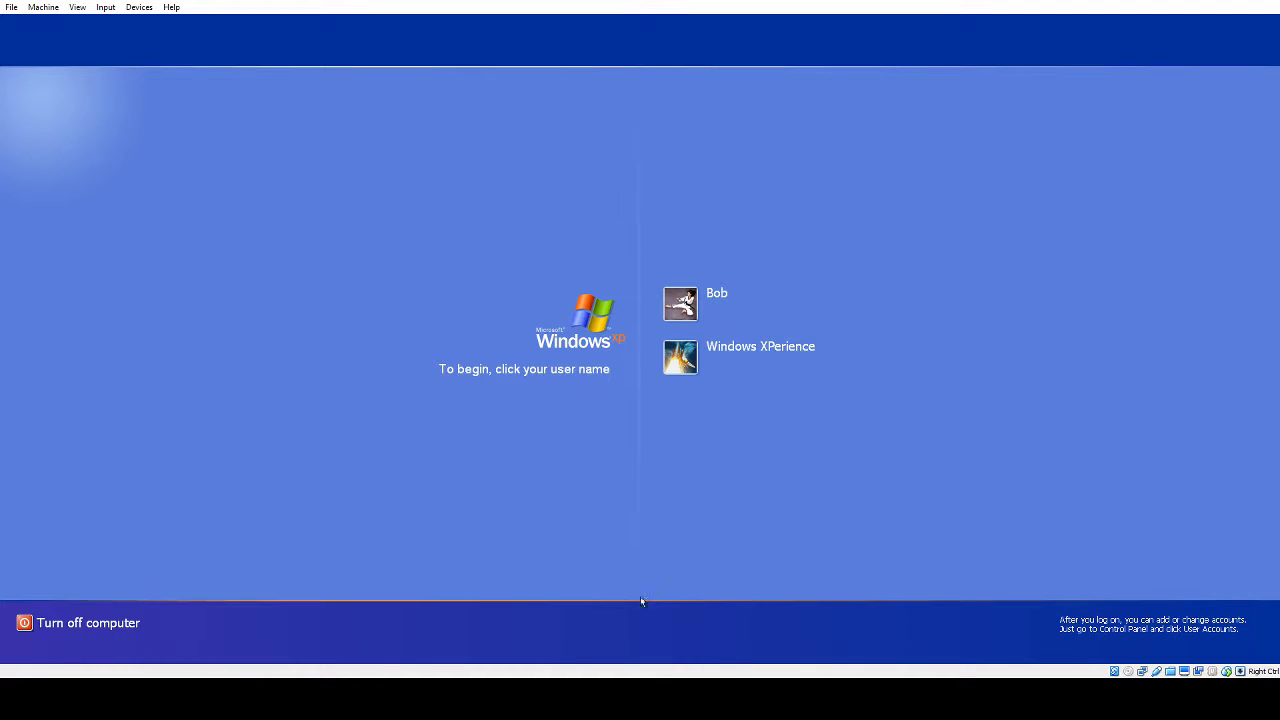
Log on to the user account from the Welcome screen and wait for the desktop.
left_click(670, 302)
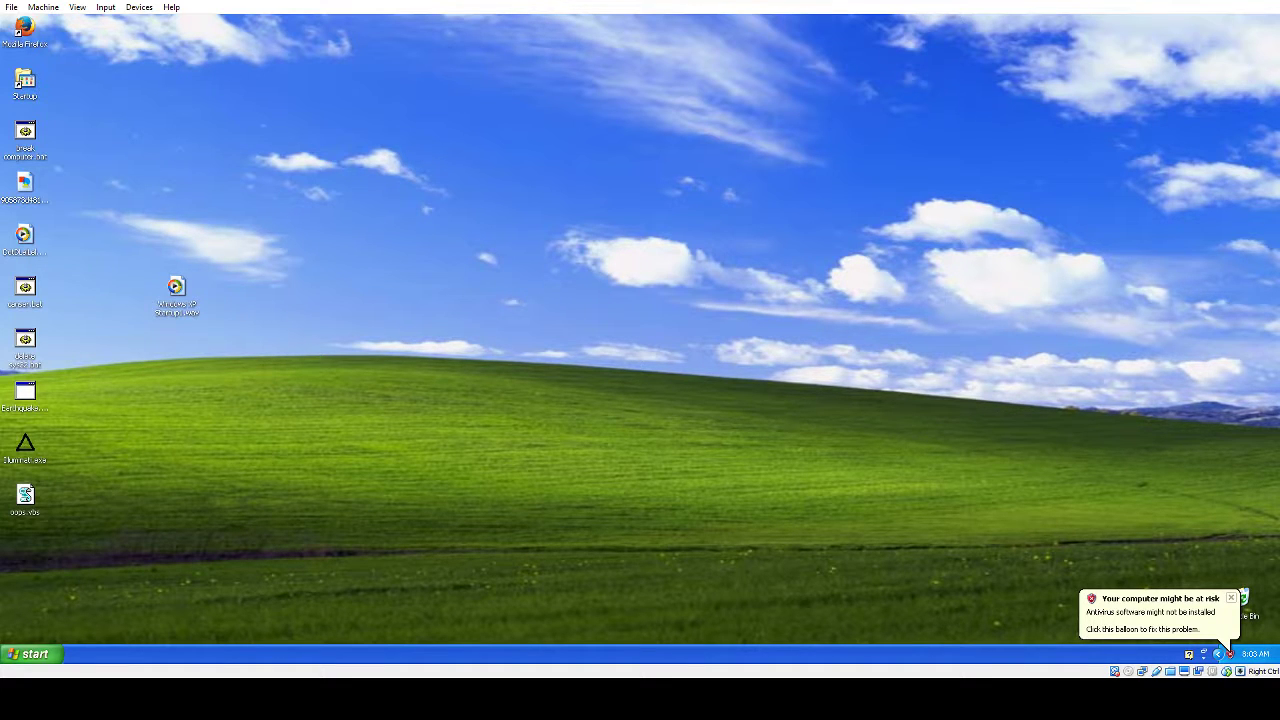
Browse through My Computer and Local Disk (C:) to the WINDOWS\Media folder.
left_click(30, 654)
left_click(190, 462)
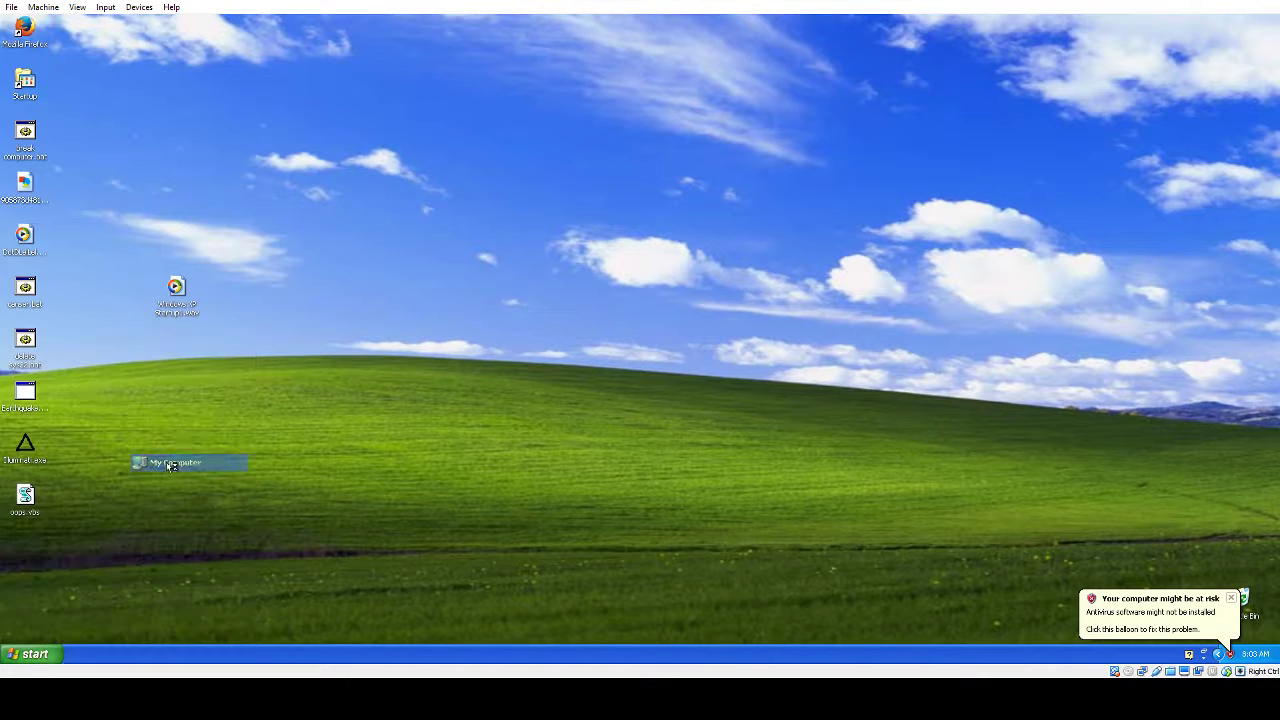
double_click(609, 243)
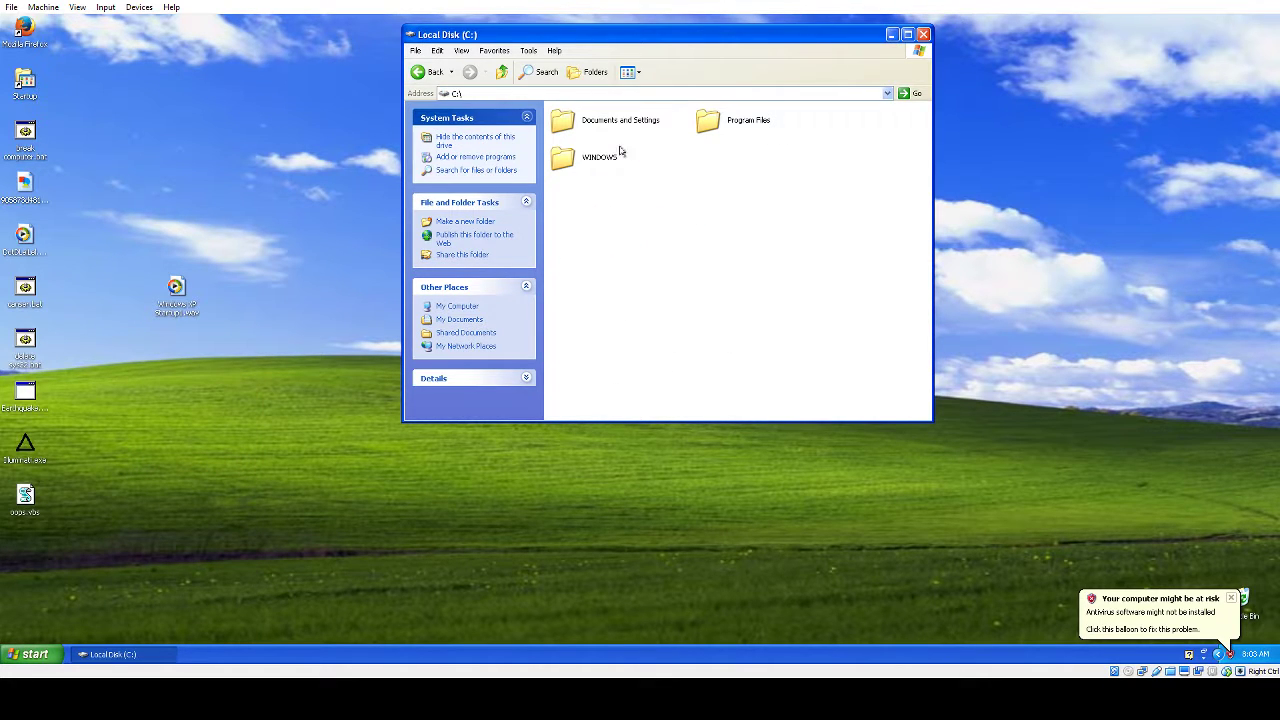
double_click(600, 160)
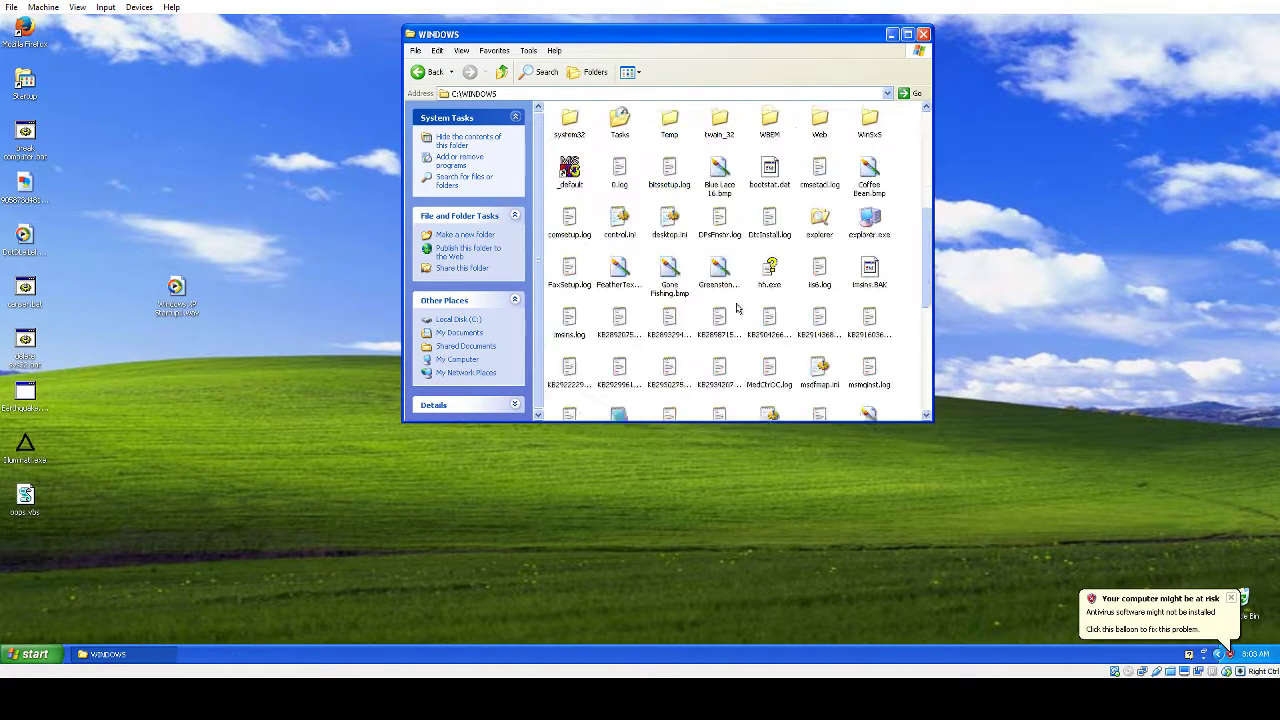
scroll(772, 200, "down", 3)
scroll(772, 200, "up", 3)
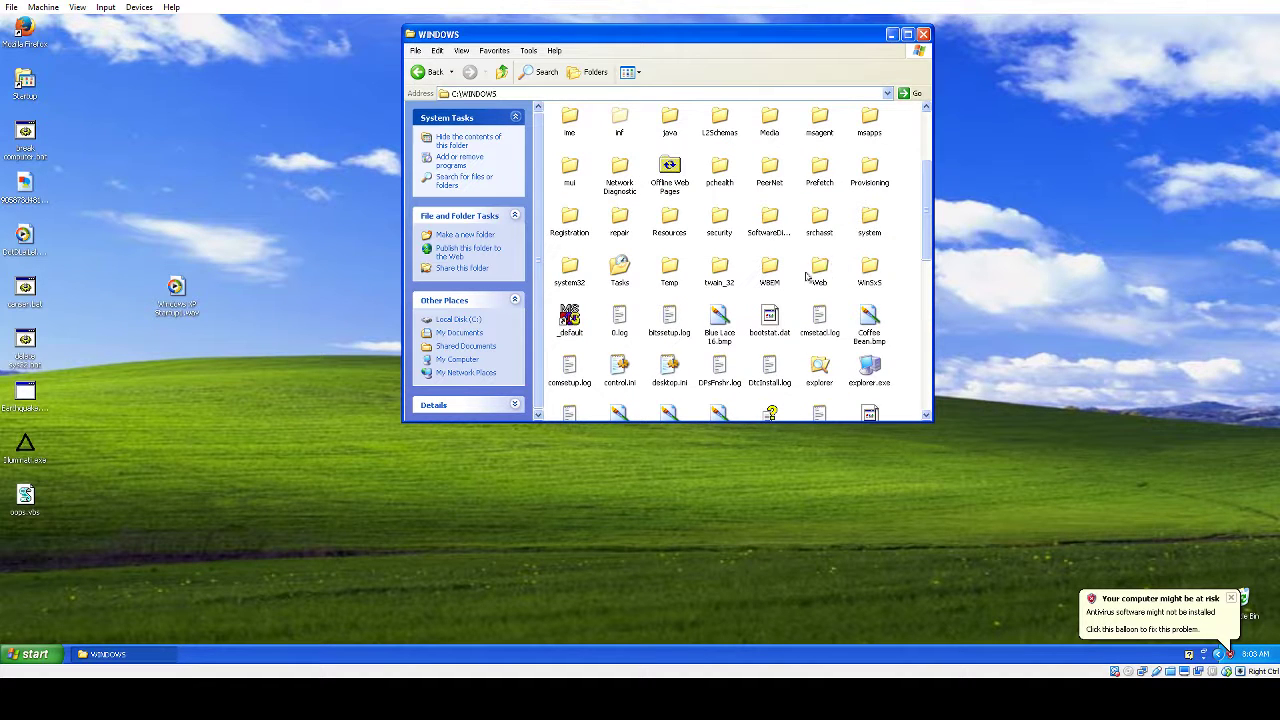
double_click(770, 170)
scroll(668, 315, "down", 5)
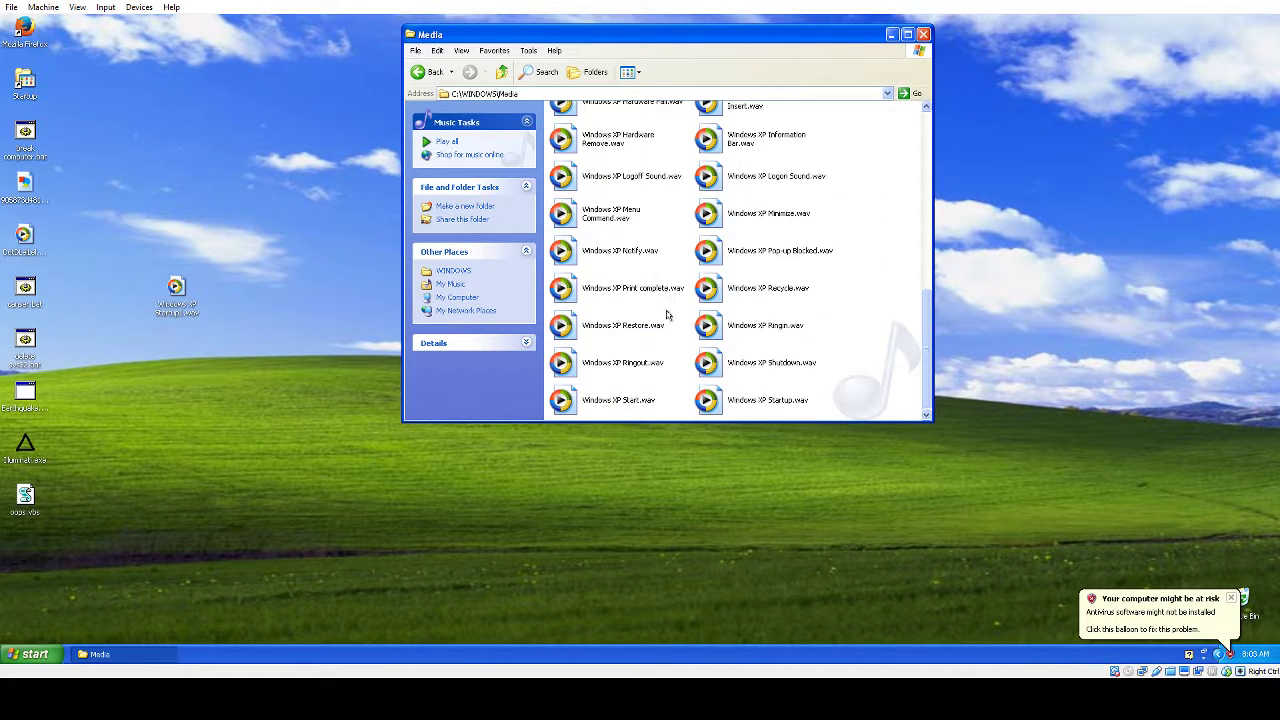
Move Windows XP Startup.wav onto the desktop, play it, then close Media Player.
left_click(755, 402)
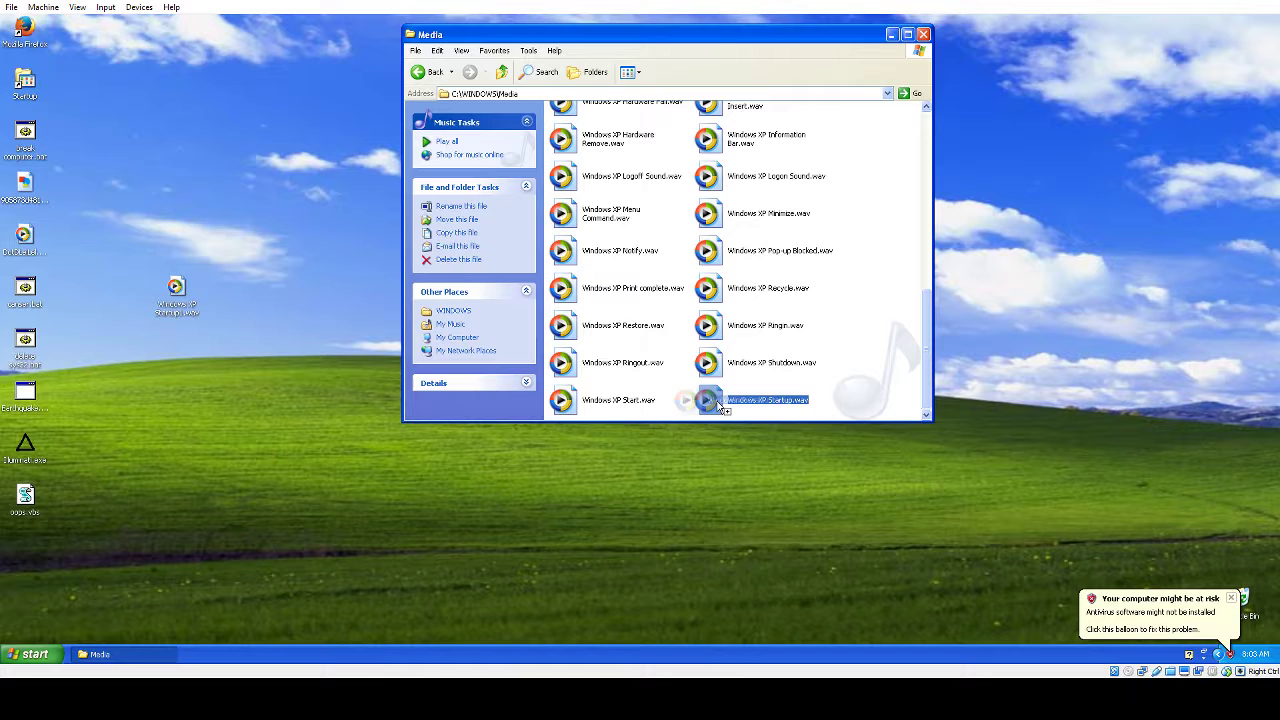
left_click_drag(720, 405, 175, 295)
double_click(277, 445)
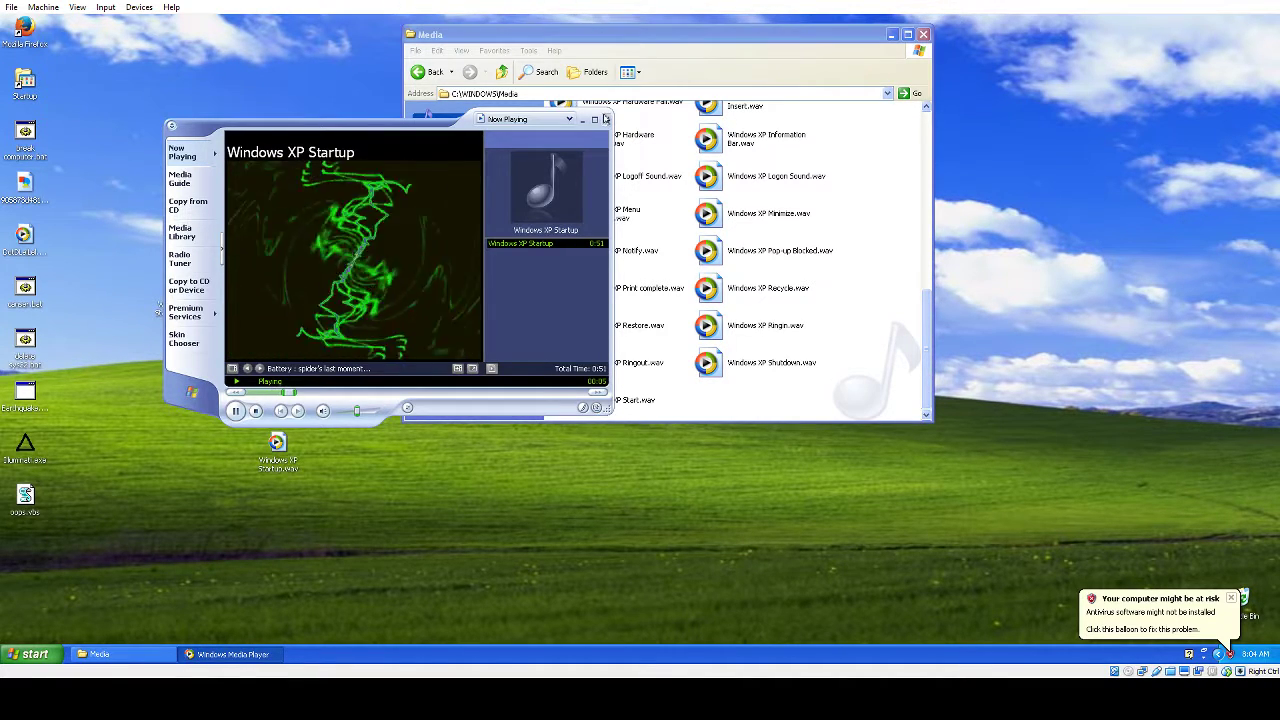
left_click(607, 120)
left_click(22, 250)
left_click(278, 450)
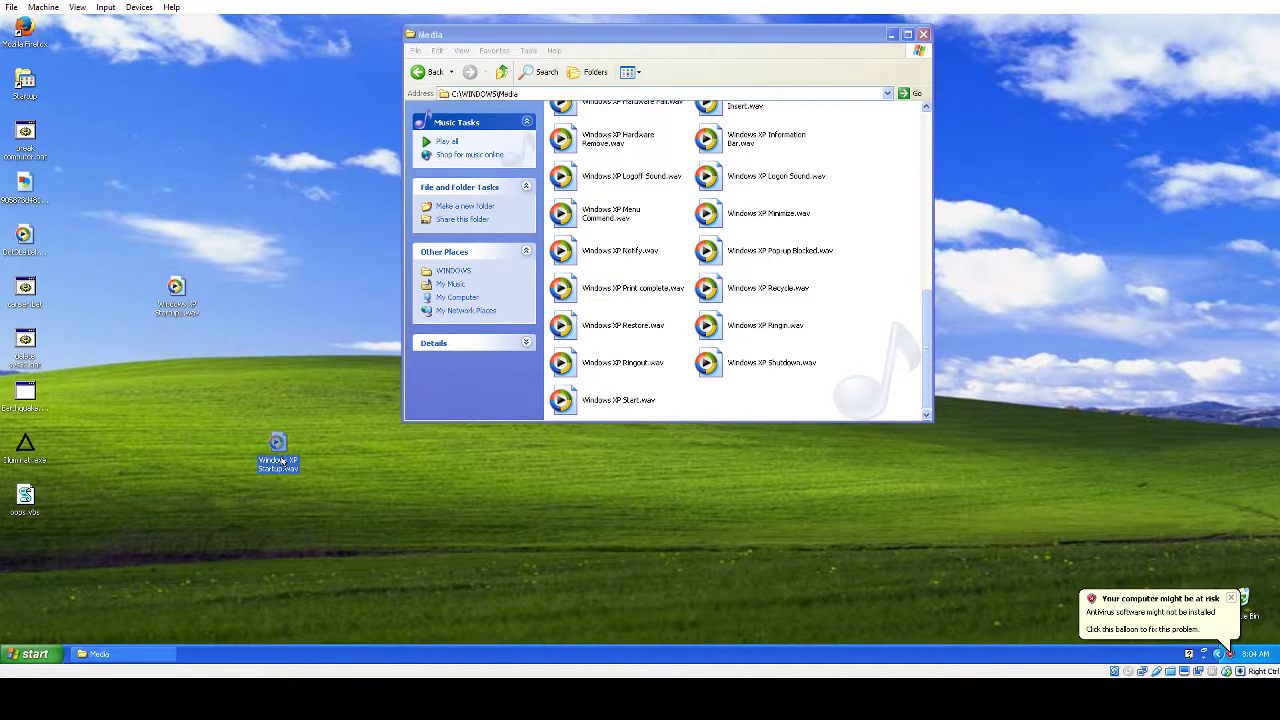
Delete the desktop Startup copy and rename the custom sound to Windows XP Startup.wav.
key("Delete")
left_click(686, 347)
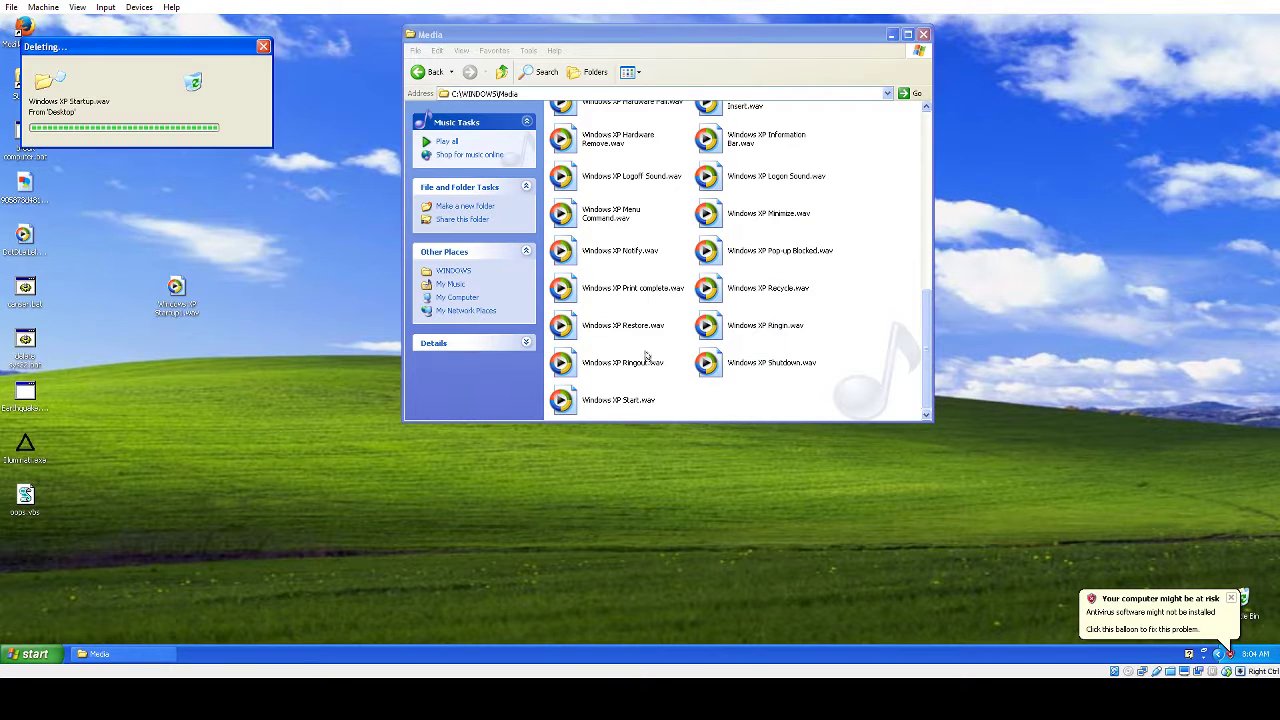
left_click(177, 295)
right_click(178, 304)
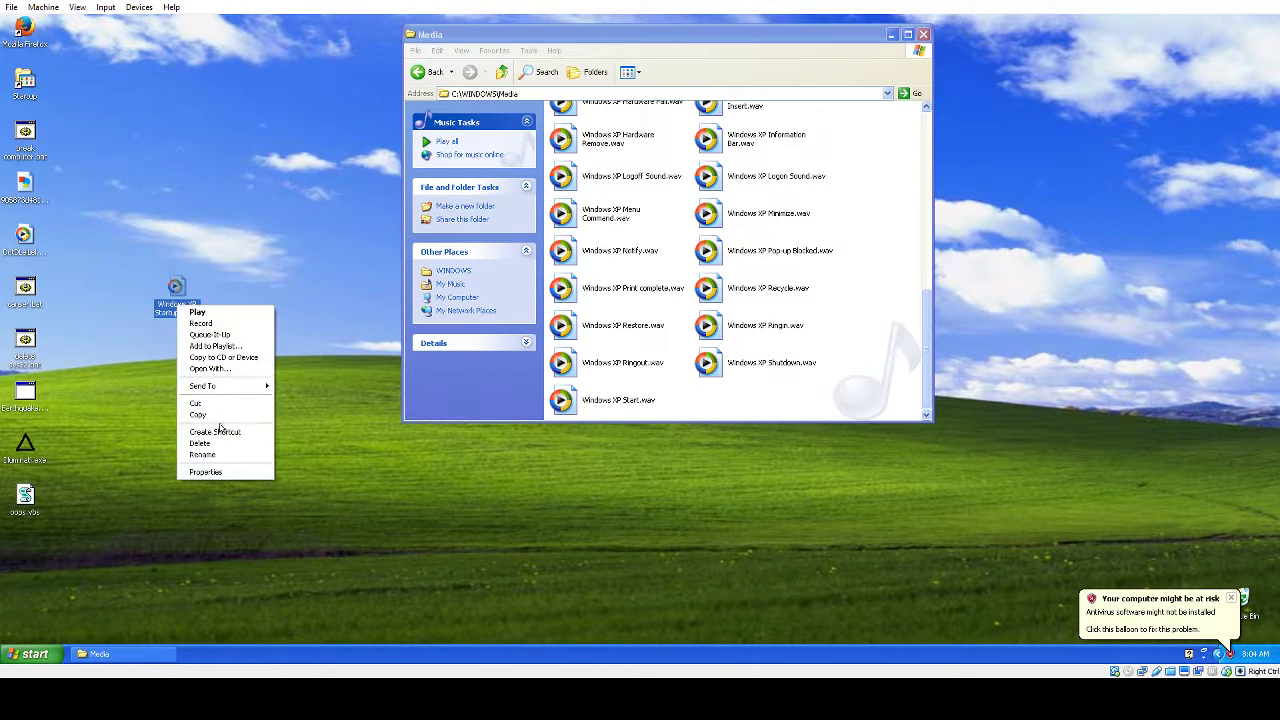
left_click(207, 454)
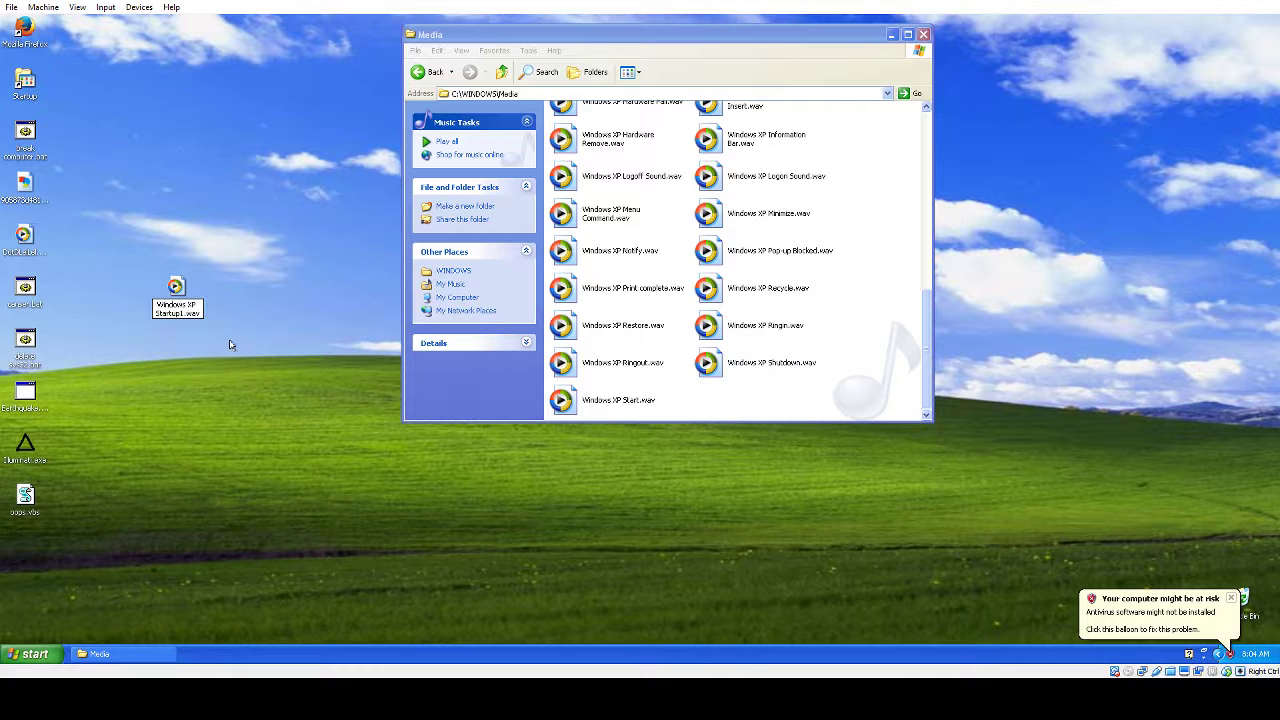
key("Return")
Move the renamed sound into the Media folder and test-play it.
mouse_move(177, 290)
left_mouse_down()
mouse_move(760, 398)
mouse_move(680, 415)
left_mouse_up()
double_click(712, 400)
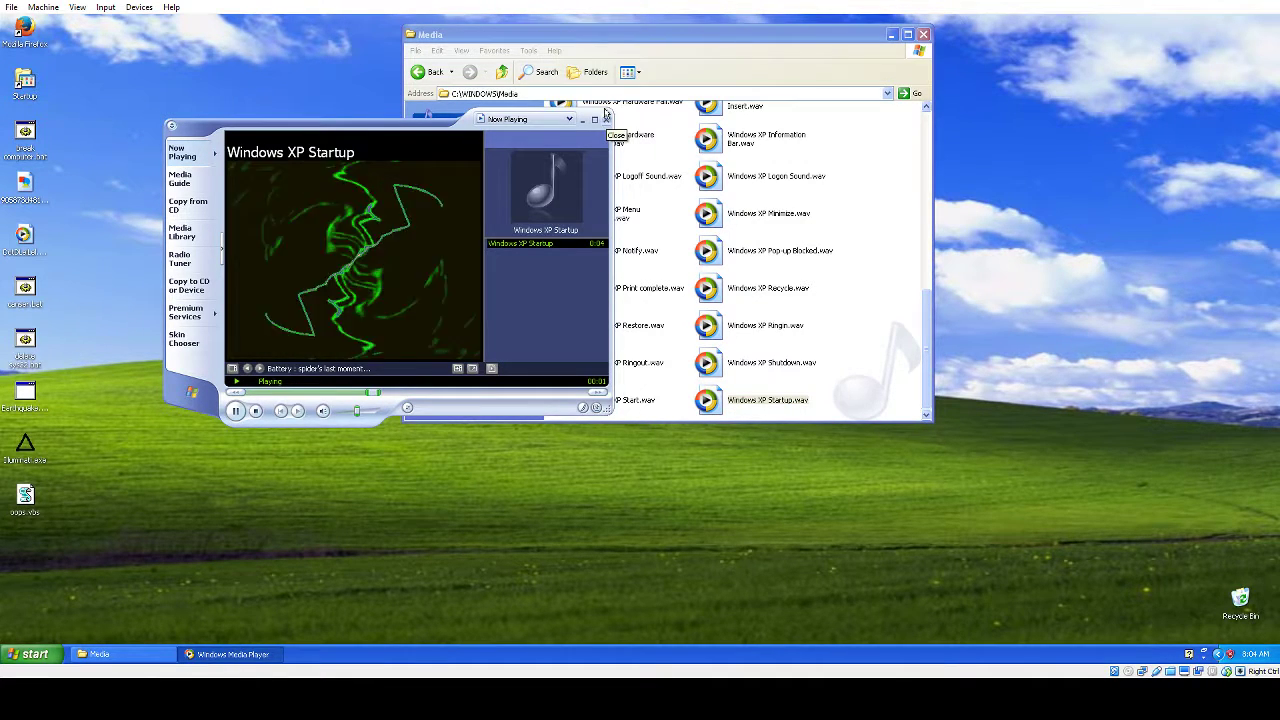
left_click(610, 120)
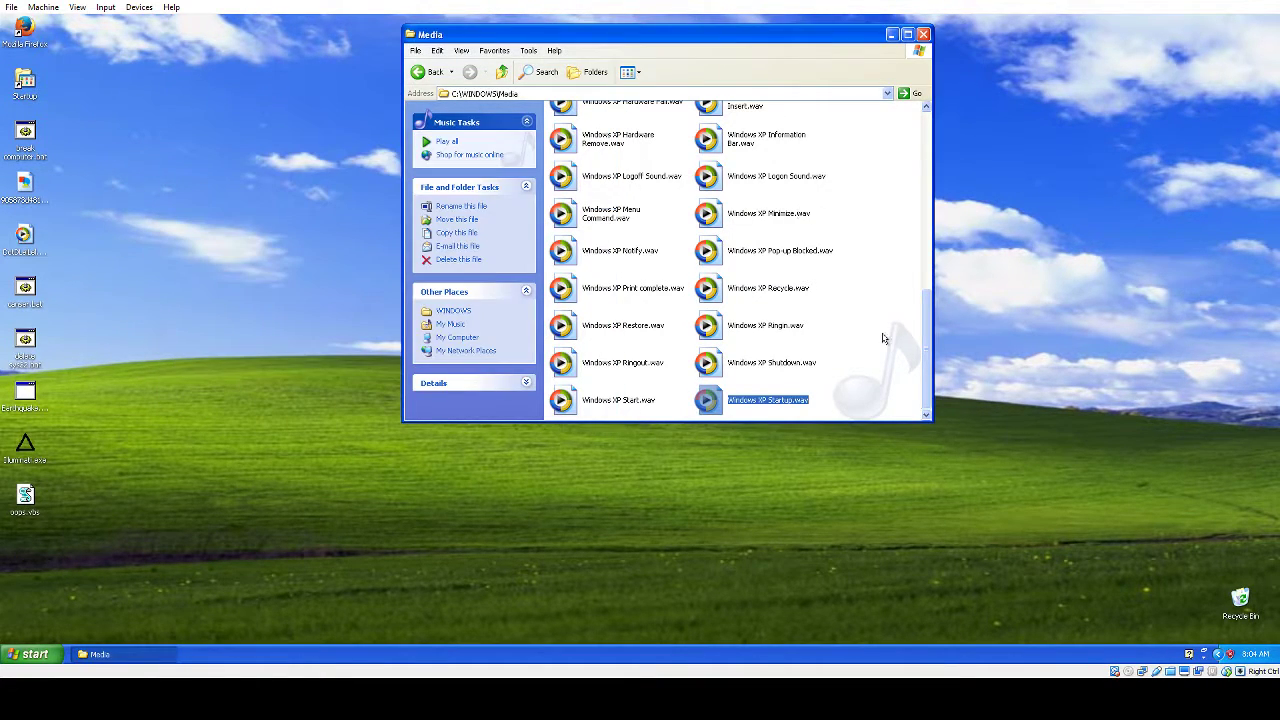
left_click(884, 338)
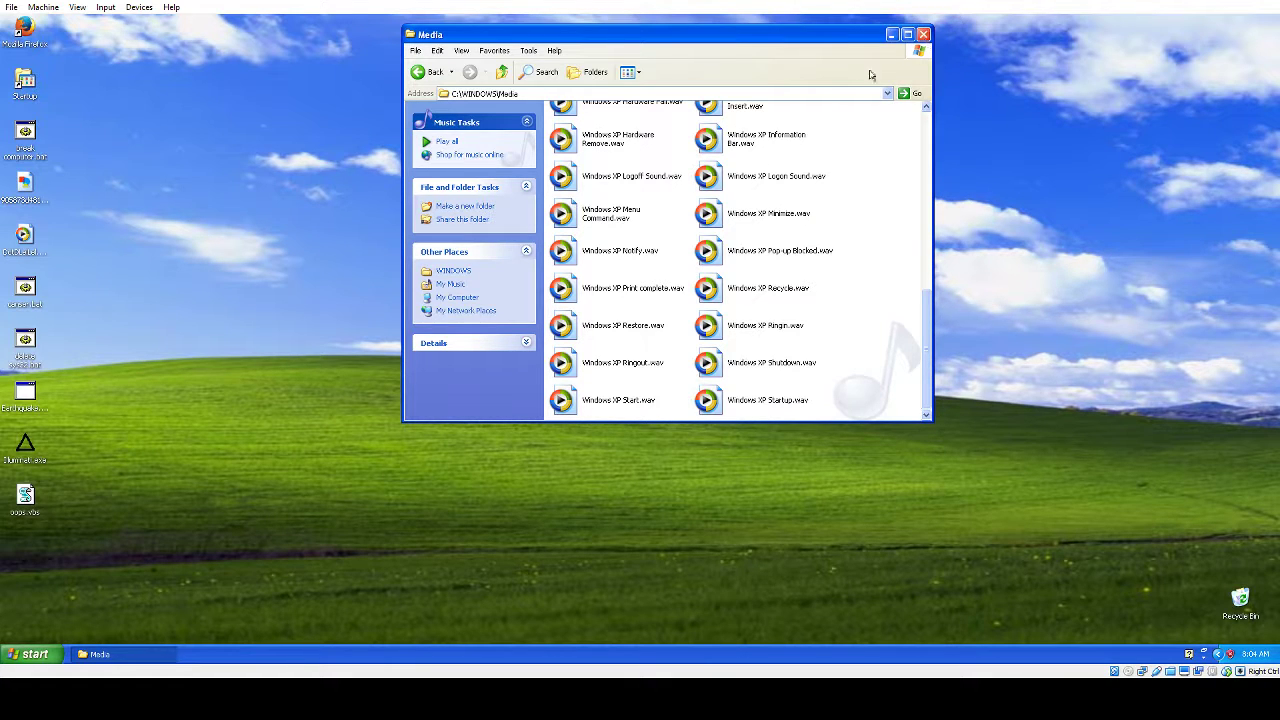
scroll(815, 265, "up", 5)
scroll(815, 265, "up", 3)
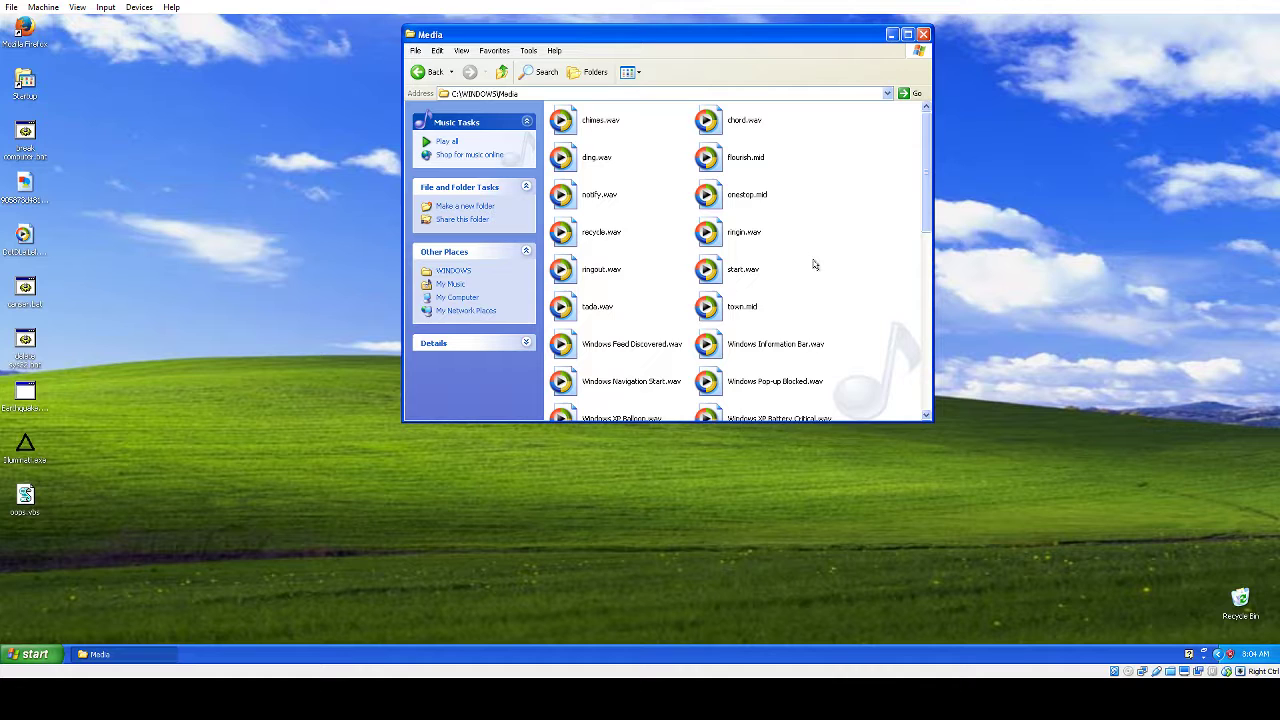
double_click(585, 160)
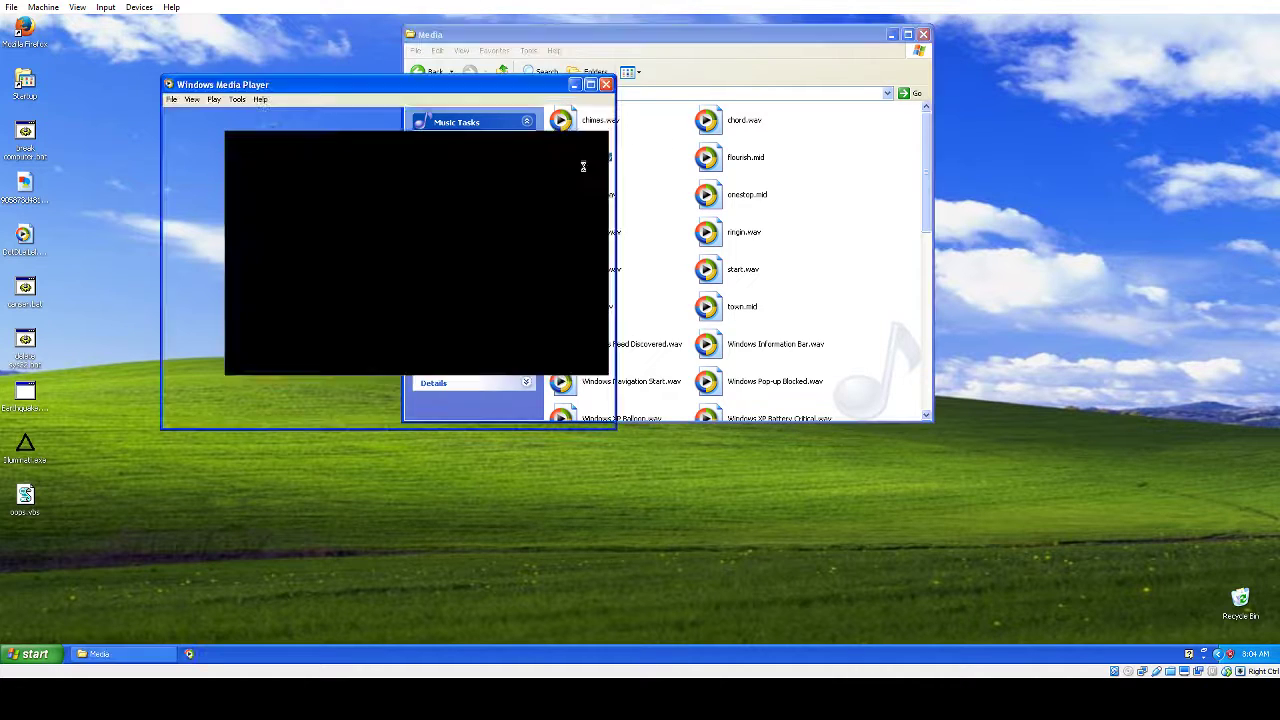
left_click(610, 120)
double_click(745, 120)
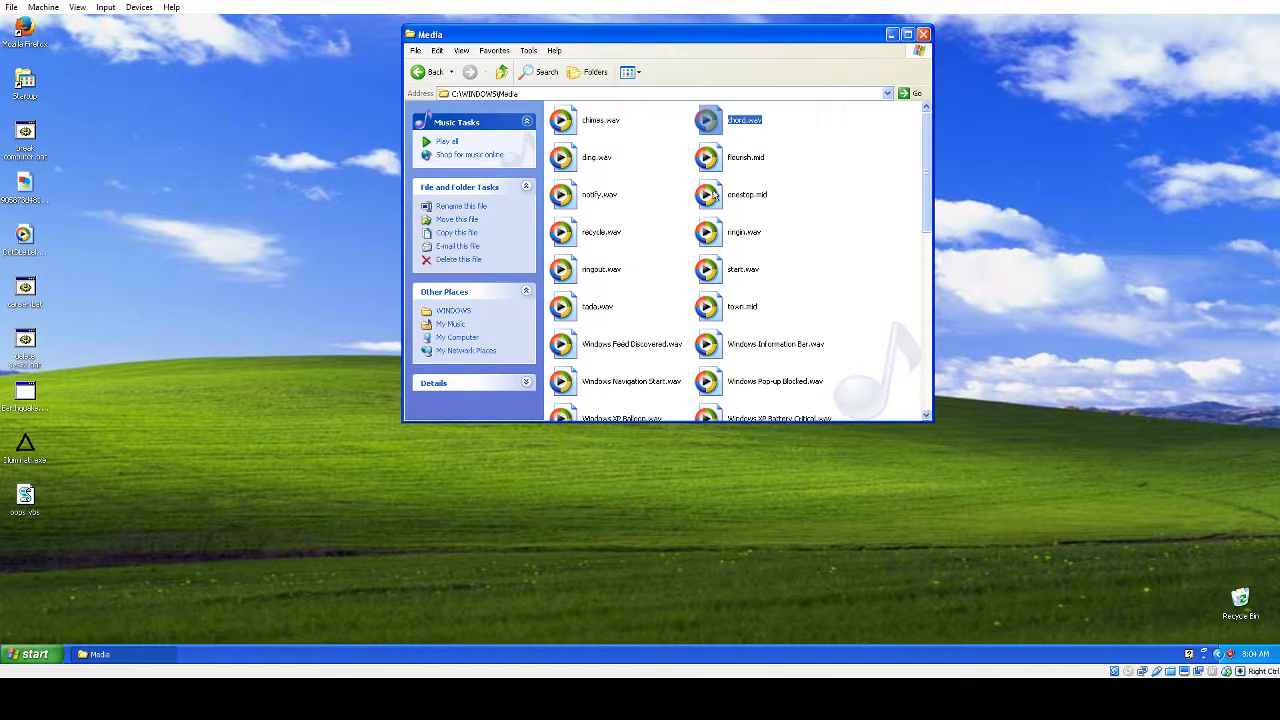
double_click(563, 232)
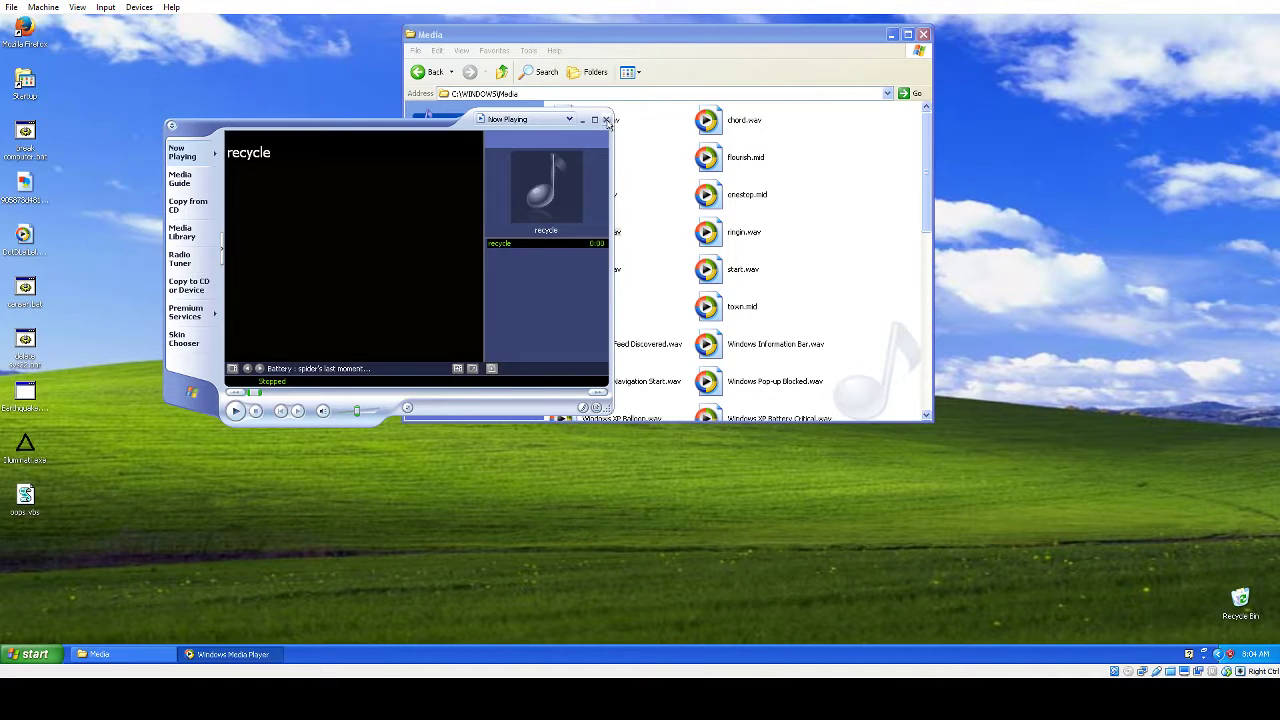
left_click(607, 121)
scroll(608, 205, "down", 3)
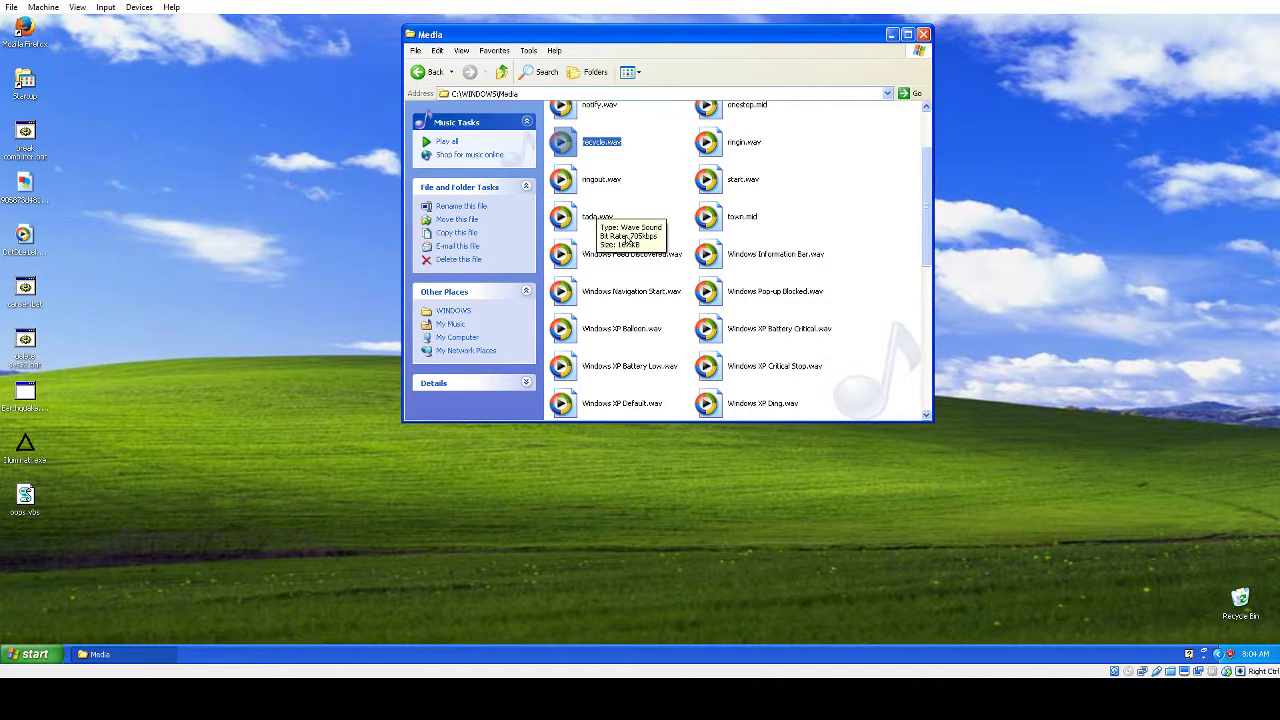
double_click(742, 216)
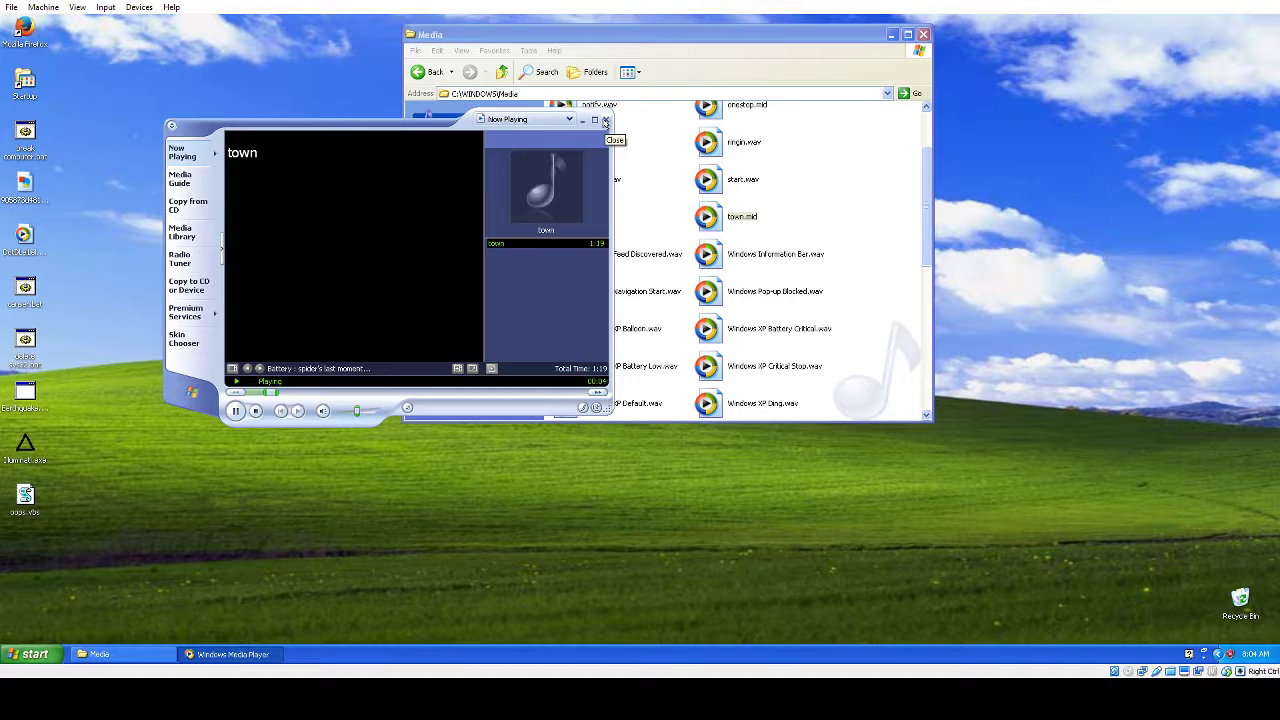
left_click(605, 122)
double_click(632, 254)
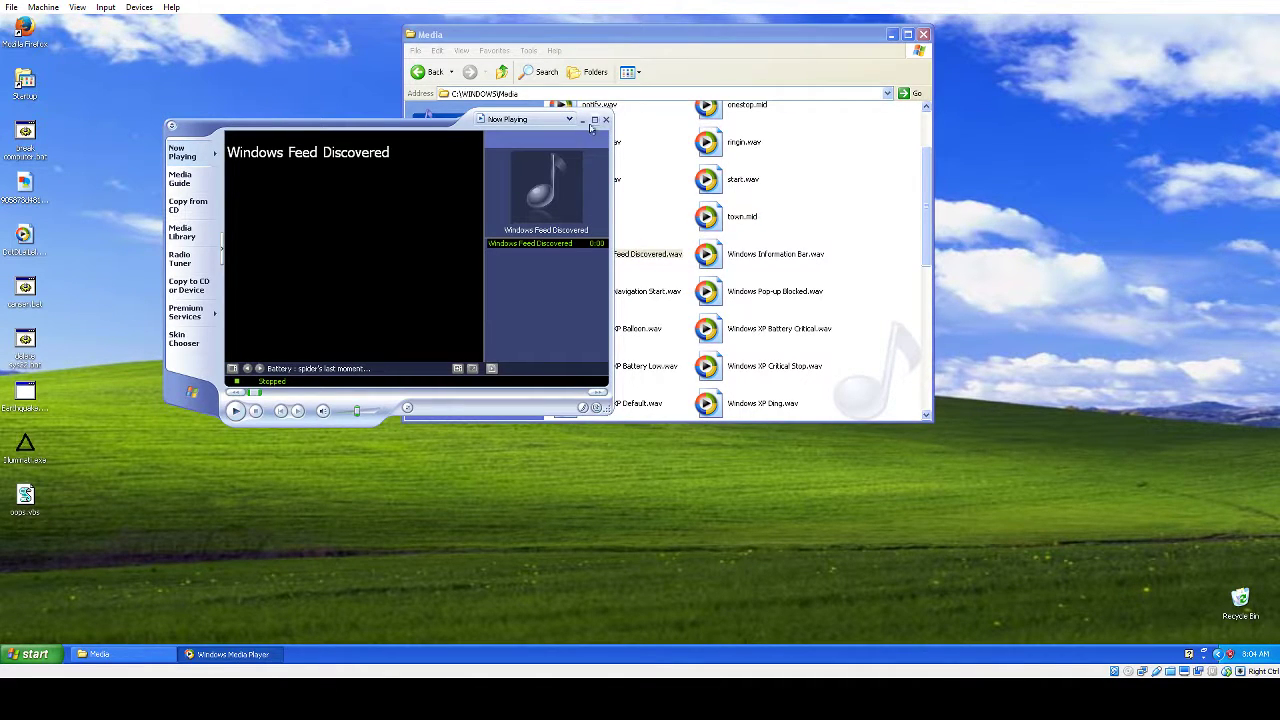
left_click(607, 122)
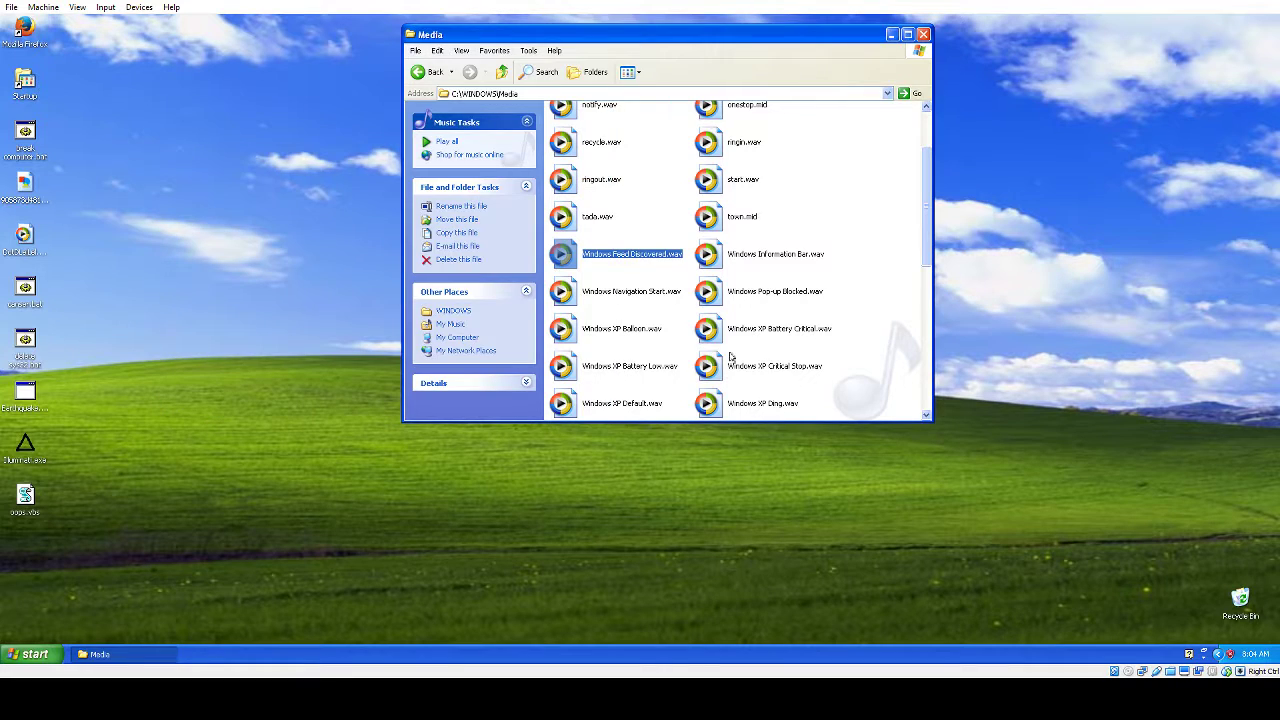
double_click(774, 366)
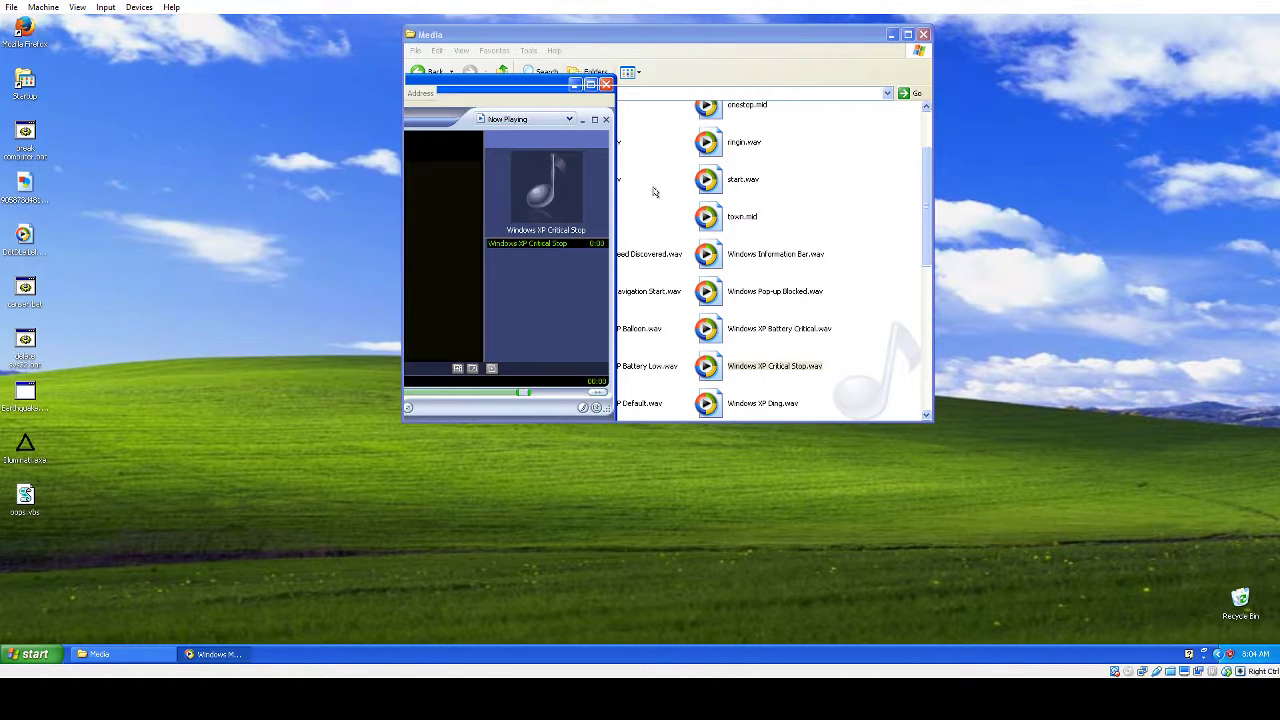
left_click(606, 84)
double_click(779, 328)
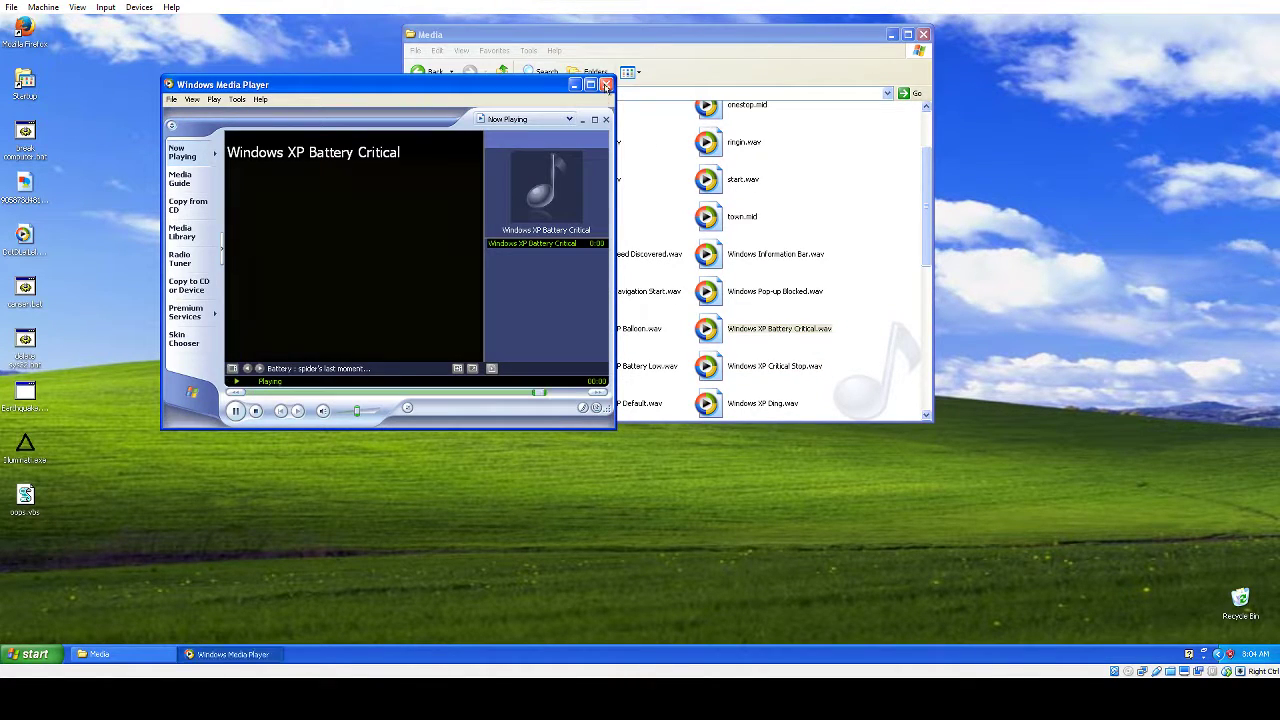
left_click(606, 84)
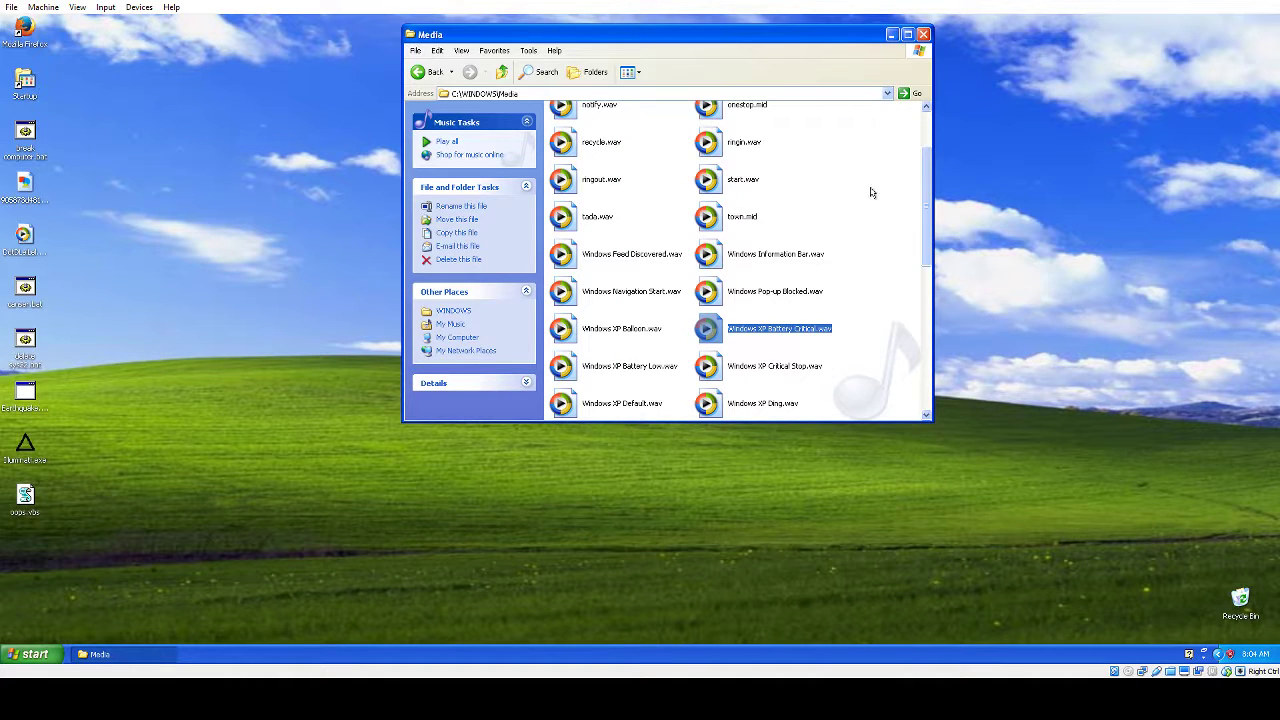
Close the Media folder, play DotDLelLel from the desktop, and maximize Media Player.
left_click(922, 36)
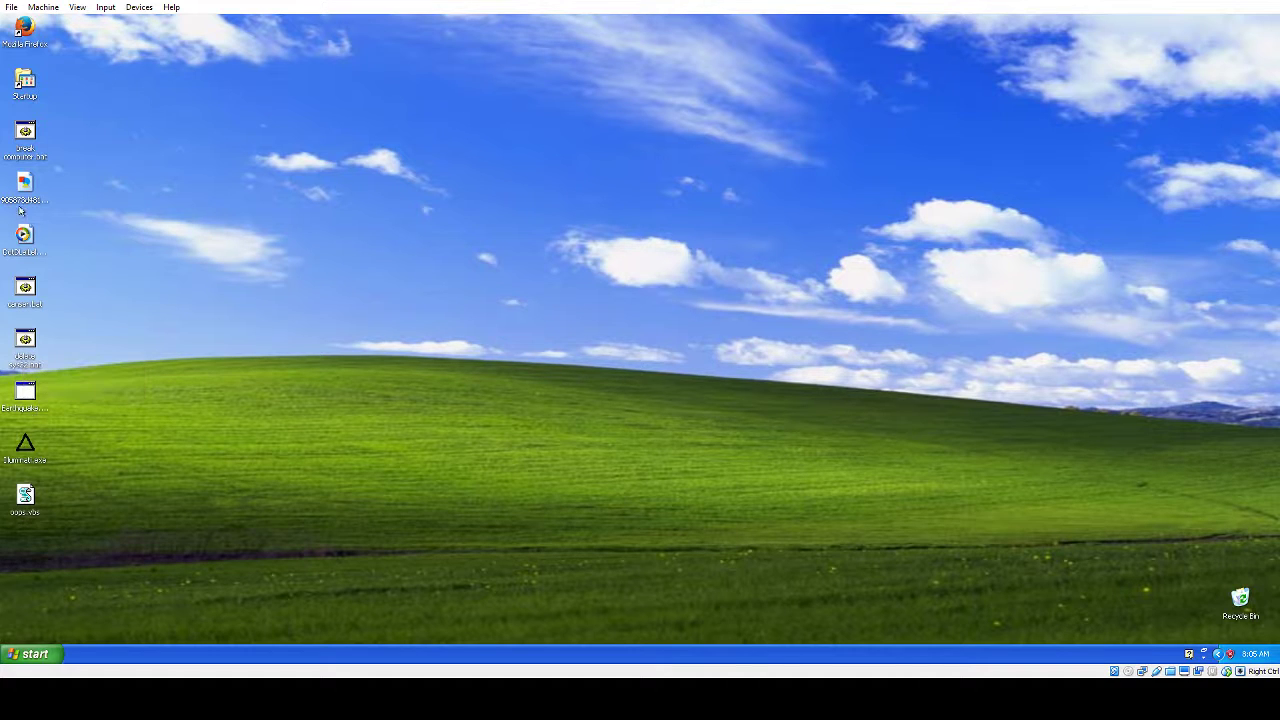
double_click(25, 238)
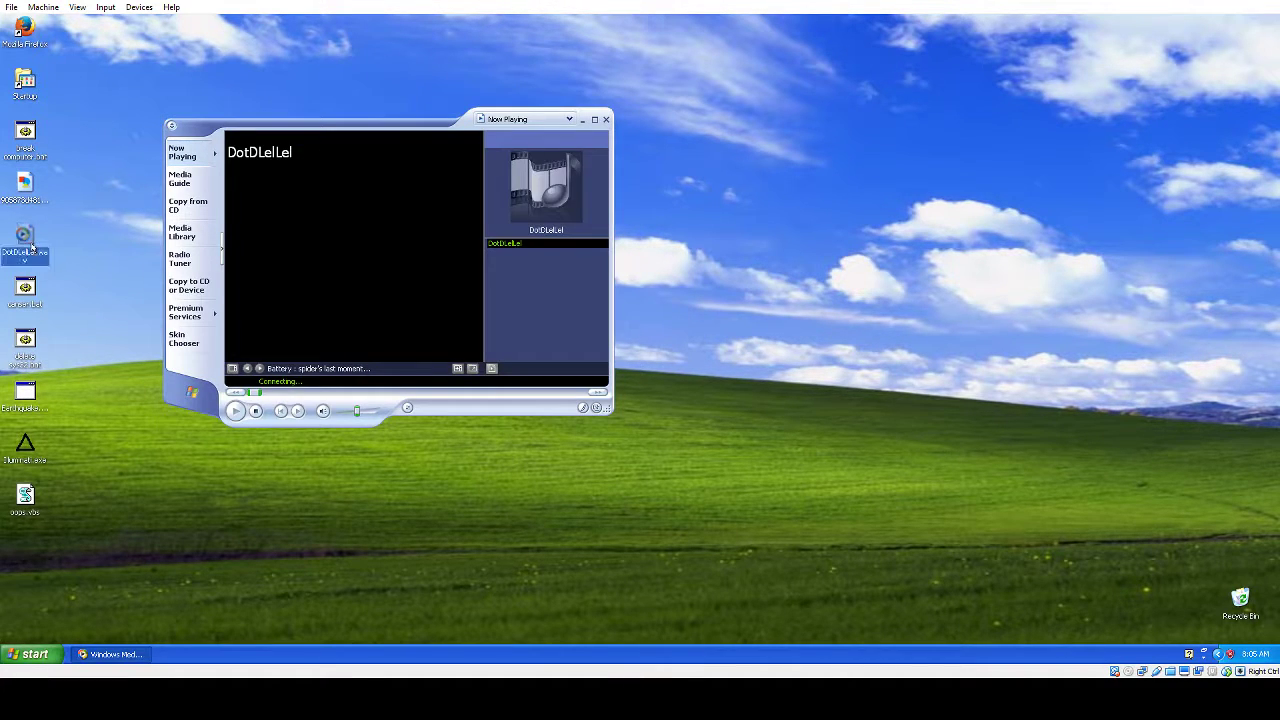
left_click(525, 119)
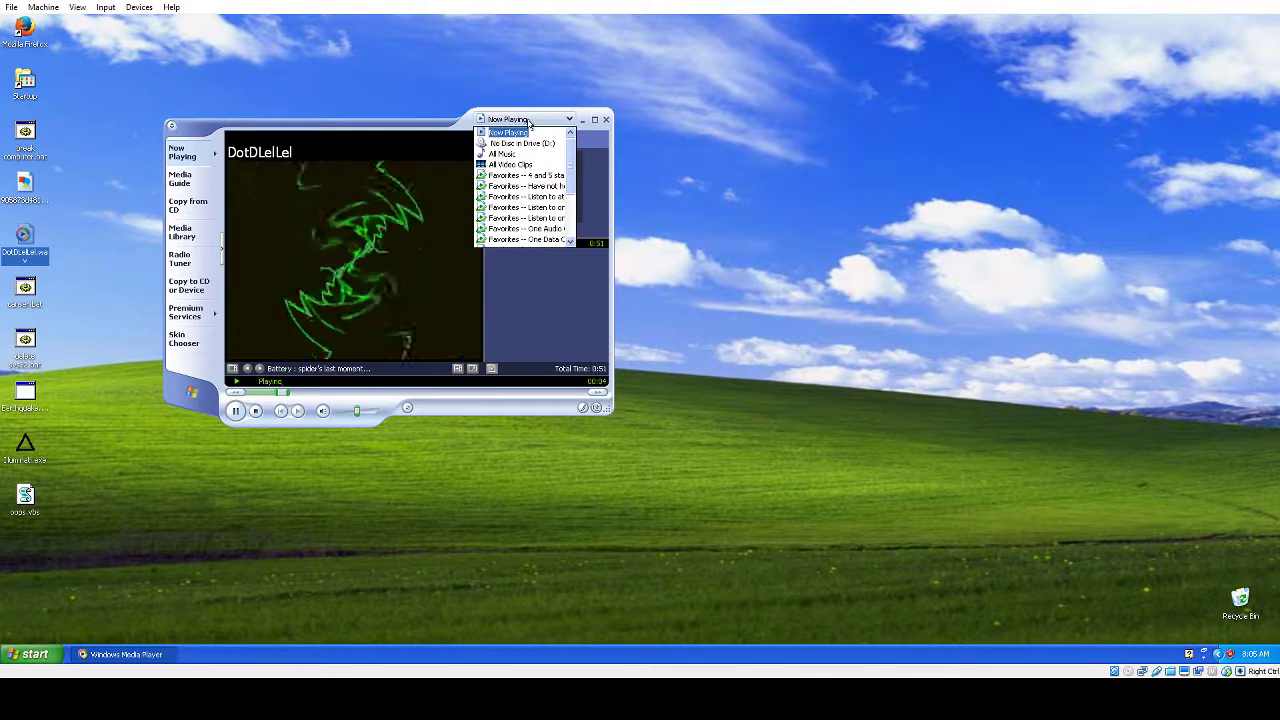
left_click(508, 132)
left_click_drag(552, 93, 908, 12)
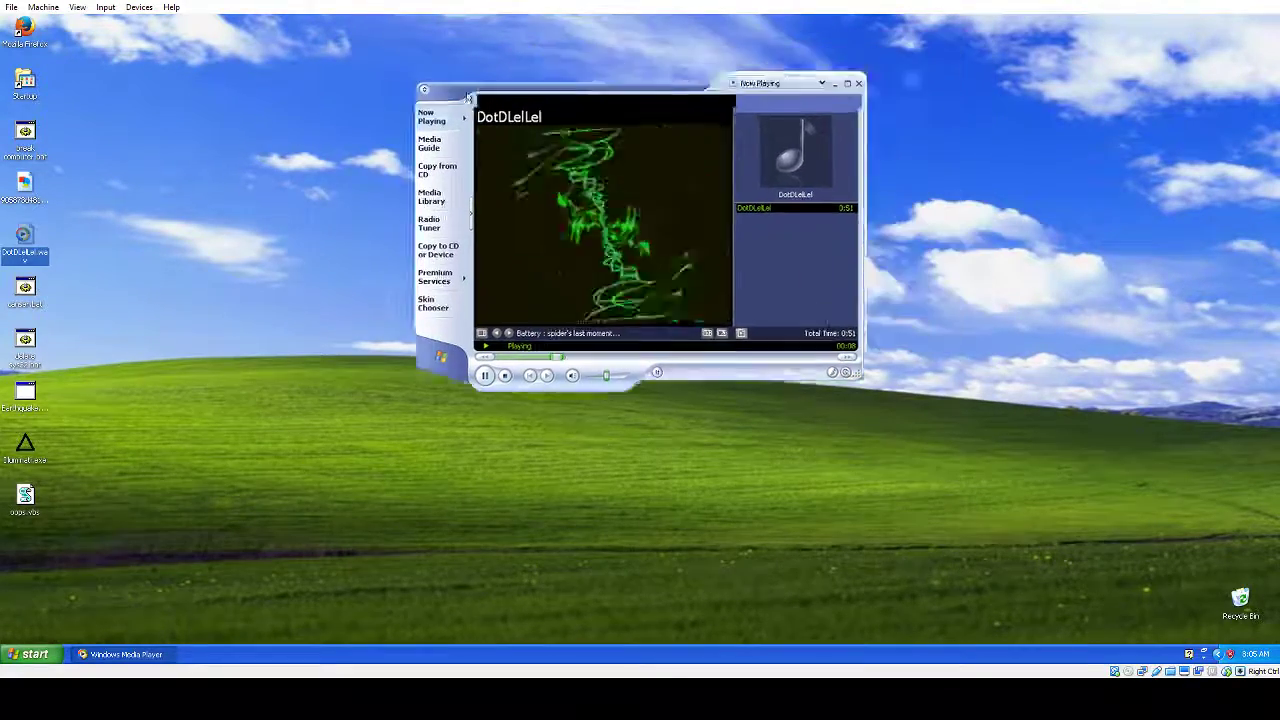
left_click_drag(615, 48, 453, 172)
double_click(453, 172)
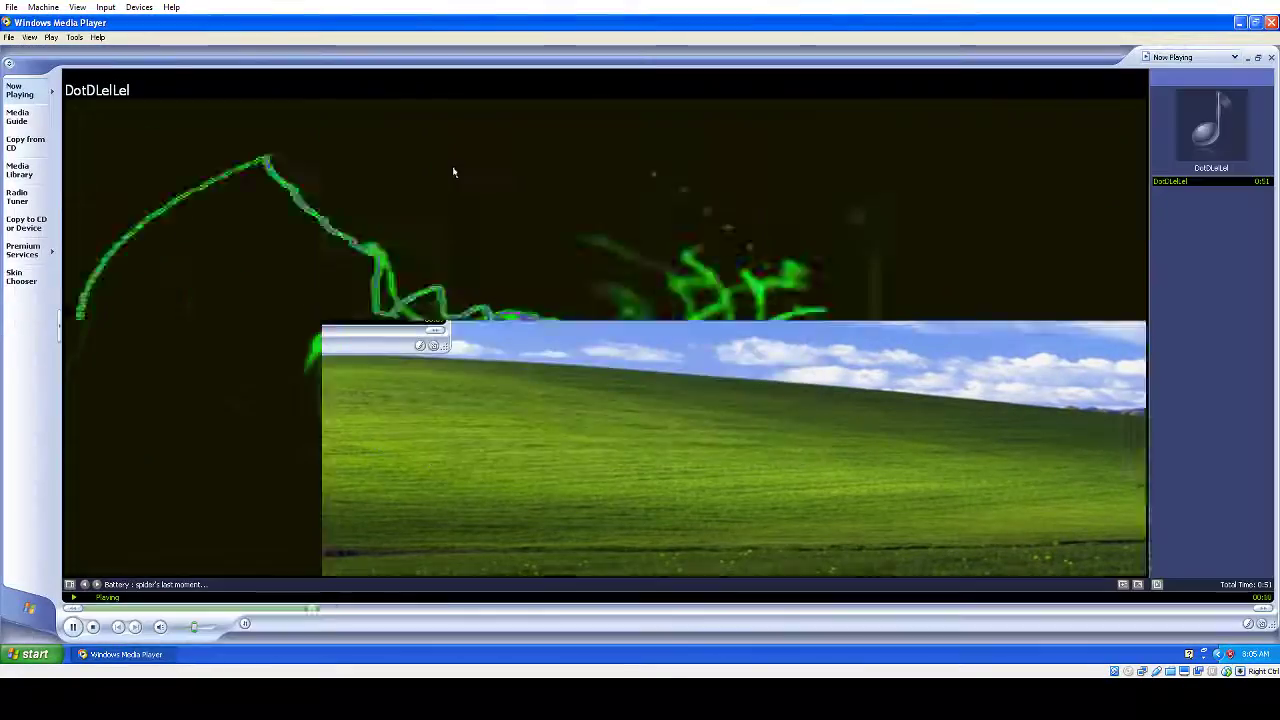